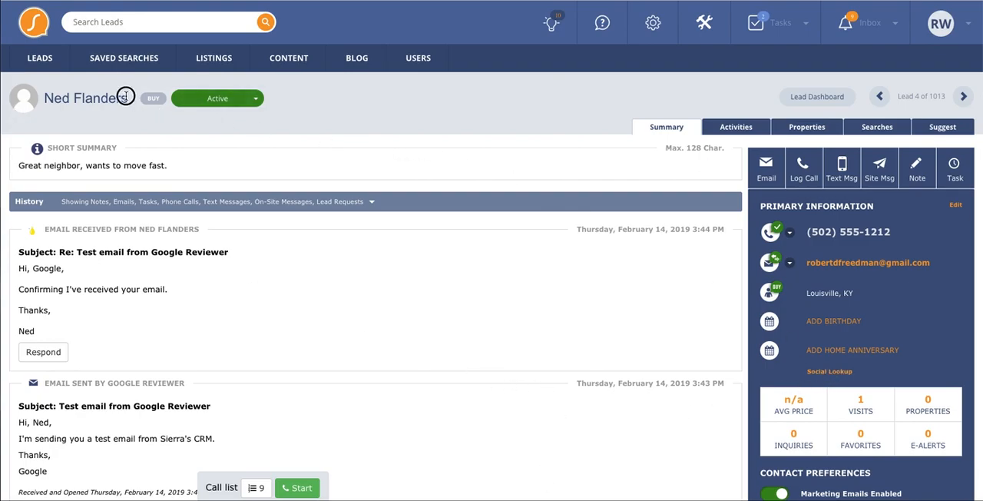
- Review the lead's name and short summary, then open the summary for editing and close it without changes
drag(128, 96, 48, 95)
click(47, 95)
click(19, 167)
drag(20, 166, 173, 167)
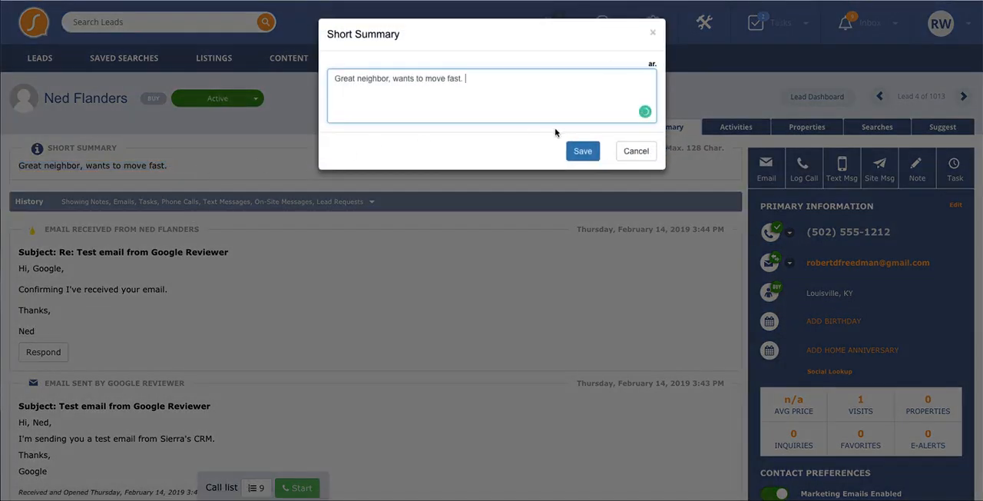
click(635, 150)
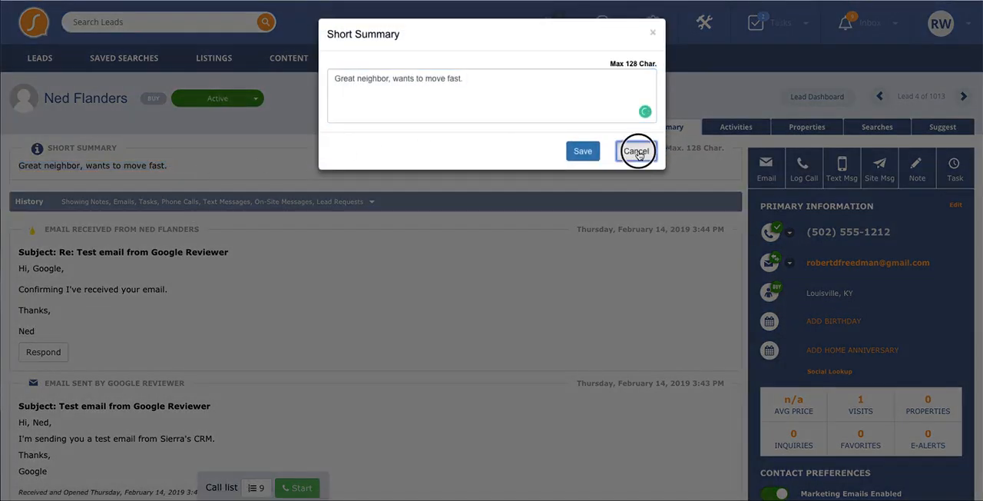
- Look through the lead's history of emails and system notes and the contact details beside it
scroll(329, 258, down, 3)
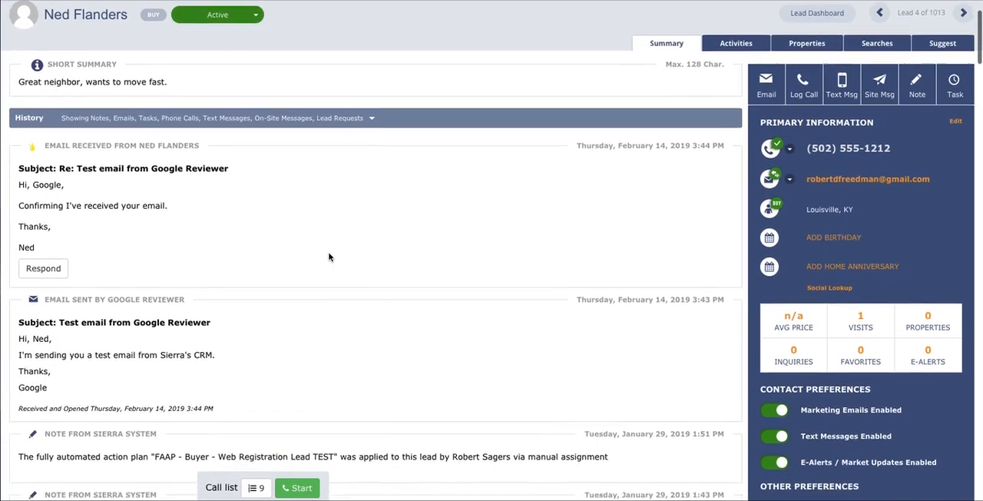
scroll(329, 257, down, 1)
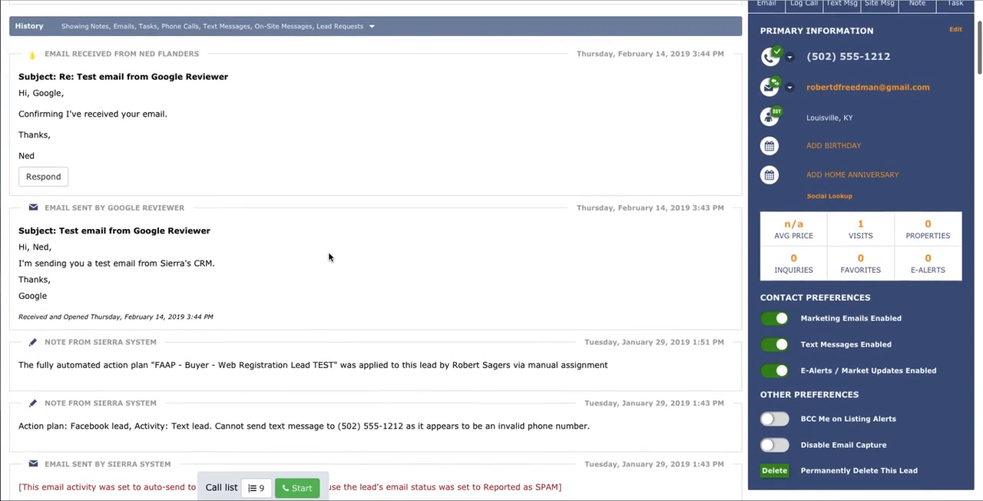
scroll(329, 257, down, 4)
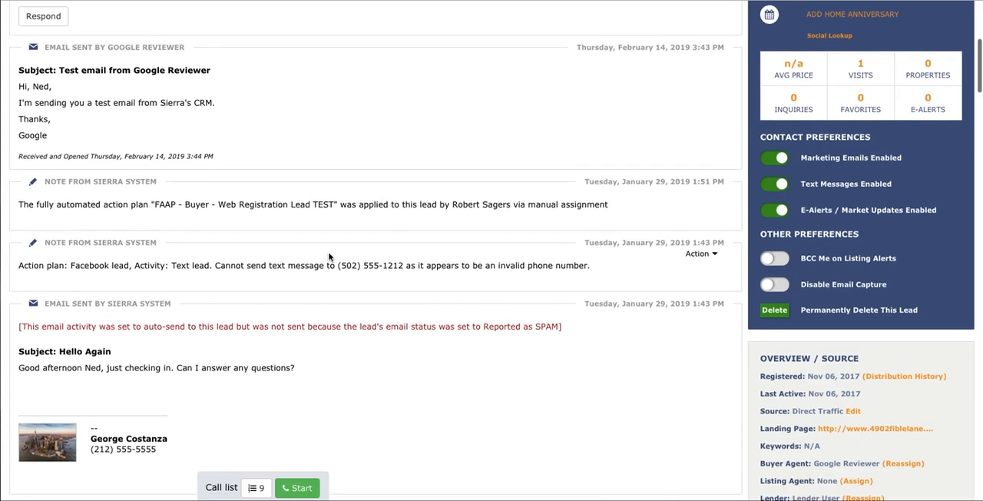
scroll(328, 257, up, 3)
scroll(328, 257, up, 1)
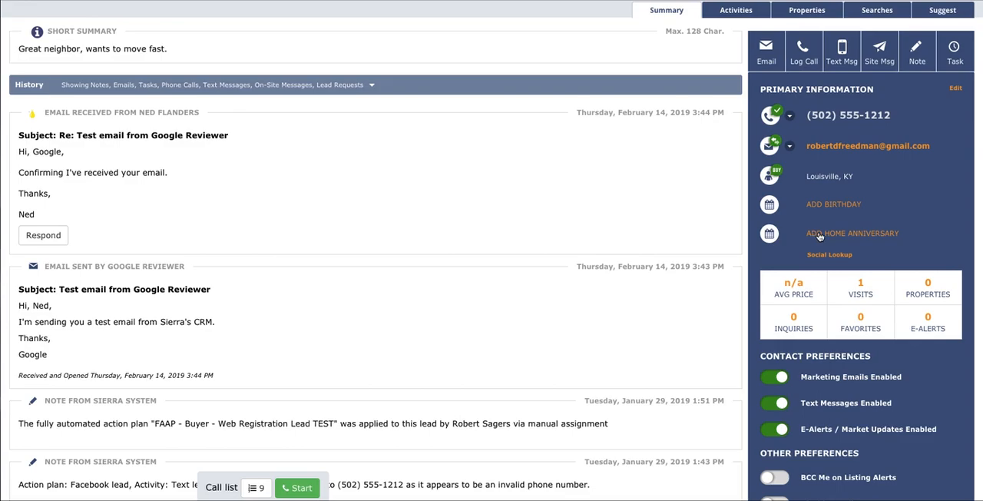
- View the form for adding a lead transaction and close it without saving
scroll(836, 285, down, 6)
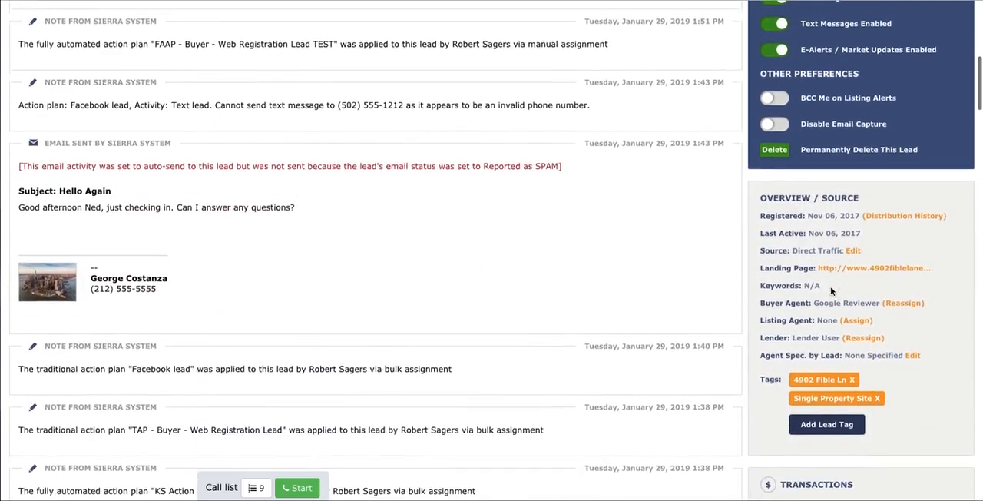
click(794, 365)
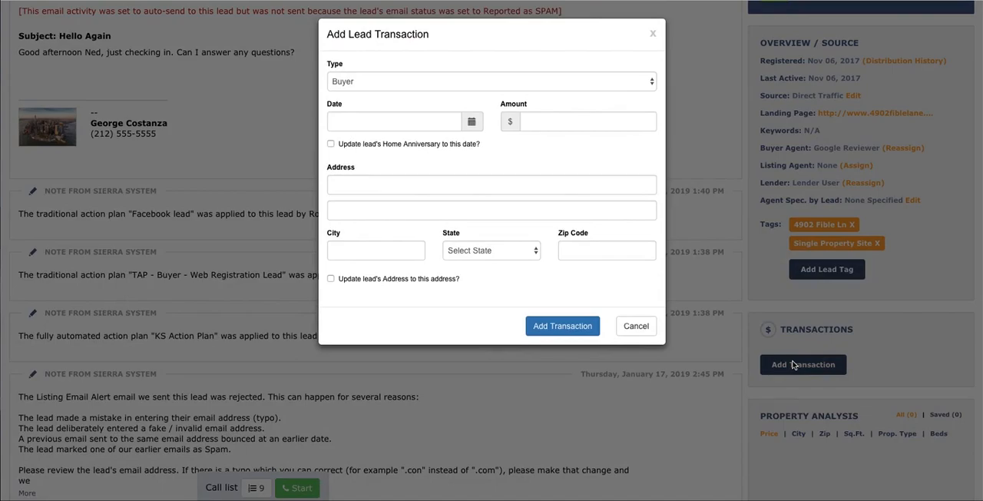
click(639, 328)
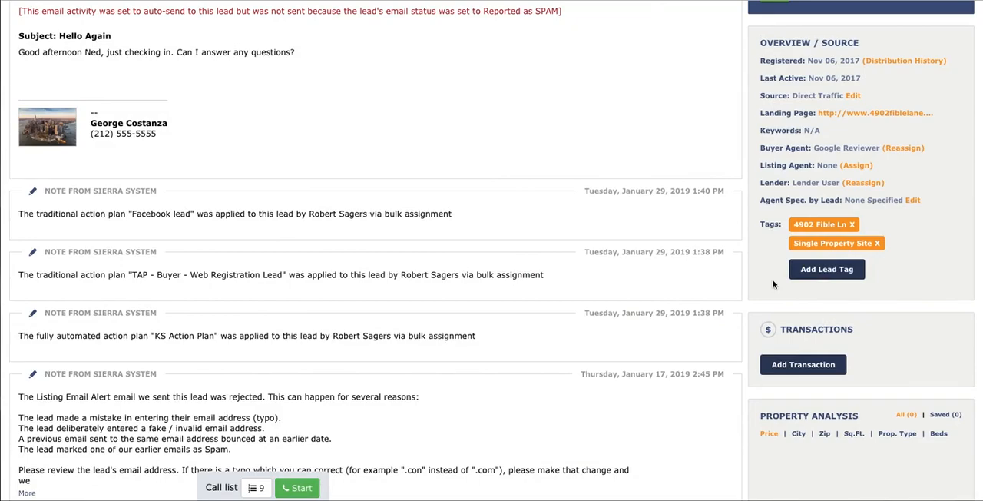
- Add the existing tag 40220 to the lead
click(816, 276)
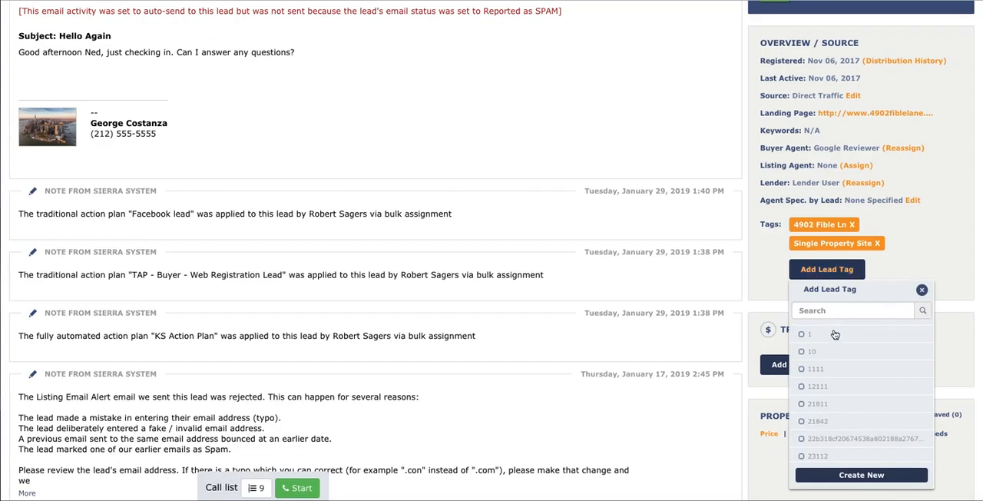
scroll(849, 384, down, 5)
scroll(849, 384, down, 3)
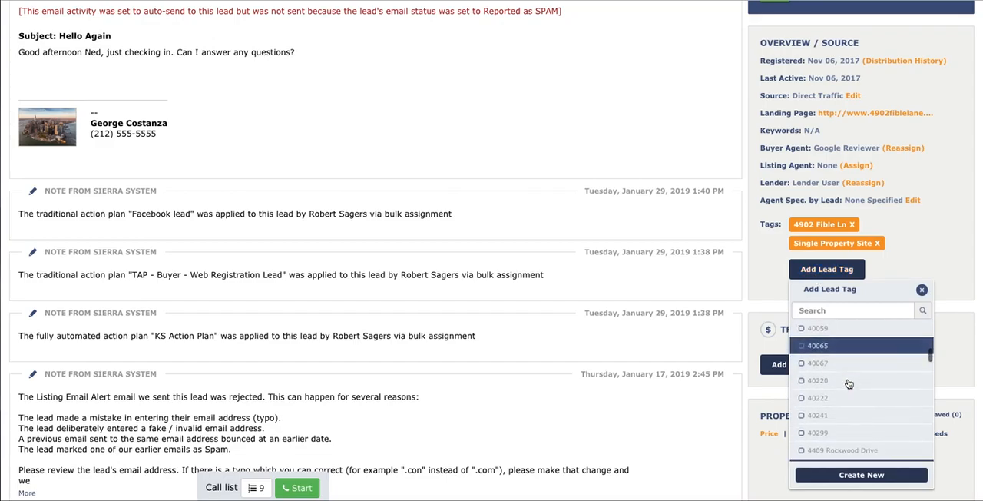
click(845, 358)
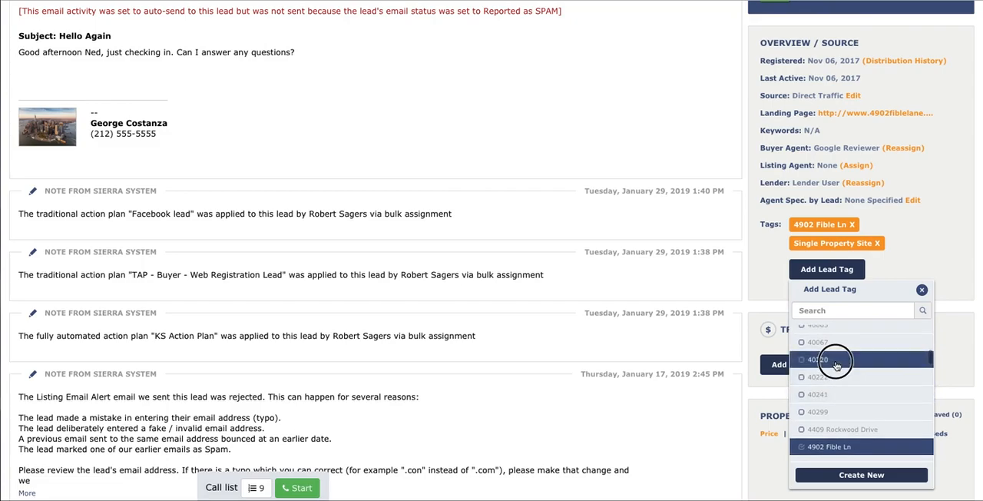
click(855, 476)
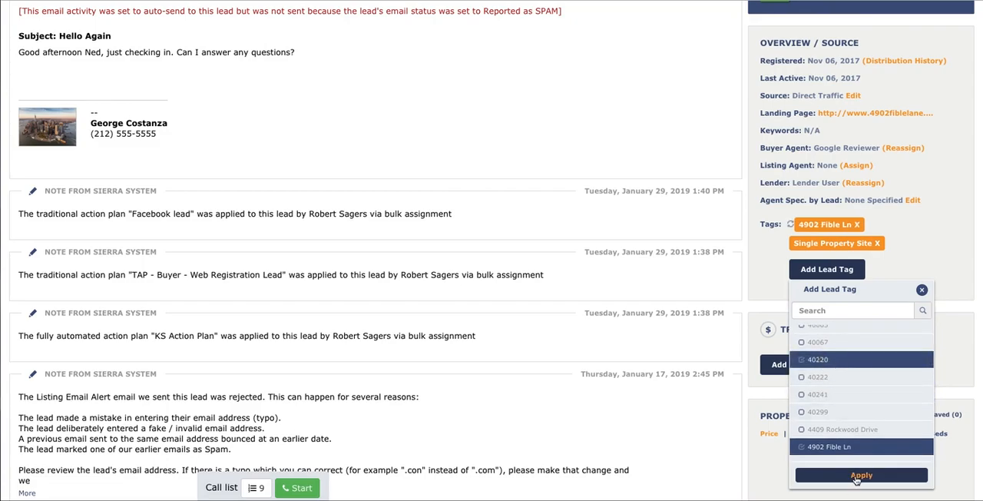
- View the lead's phone call log form with Email Note and Add Task switched on, and cancel it without logging
scroll(790, 178, up, 1)
scroll(789, 178, up, 15)
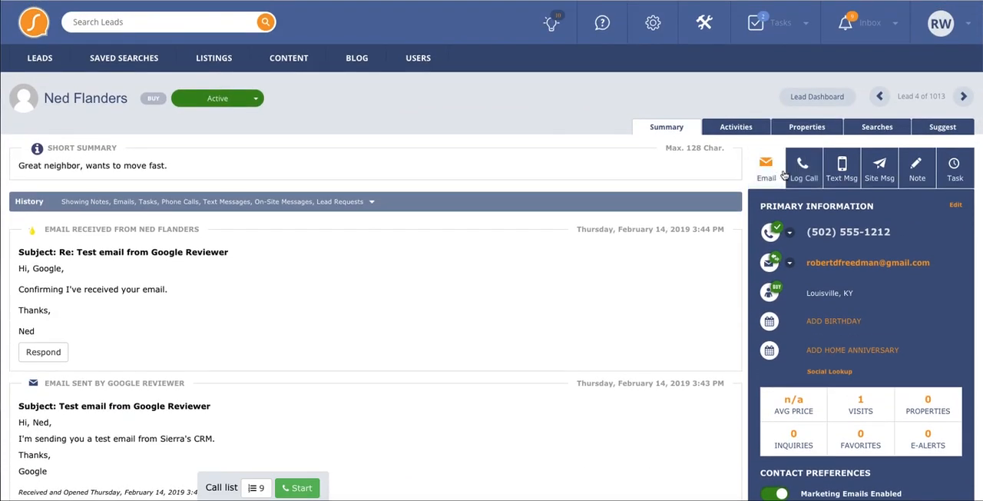
click(768, 171)
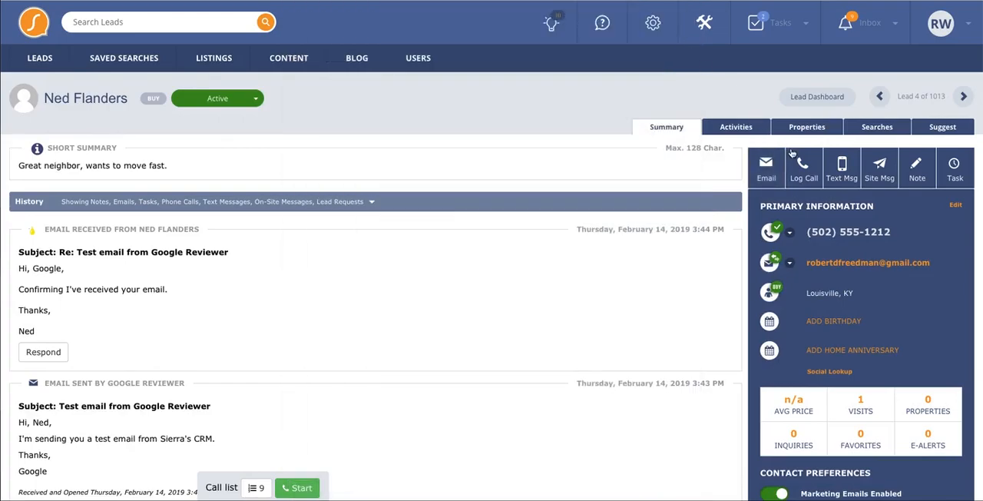
click(803, 169)
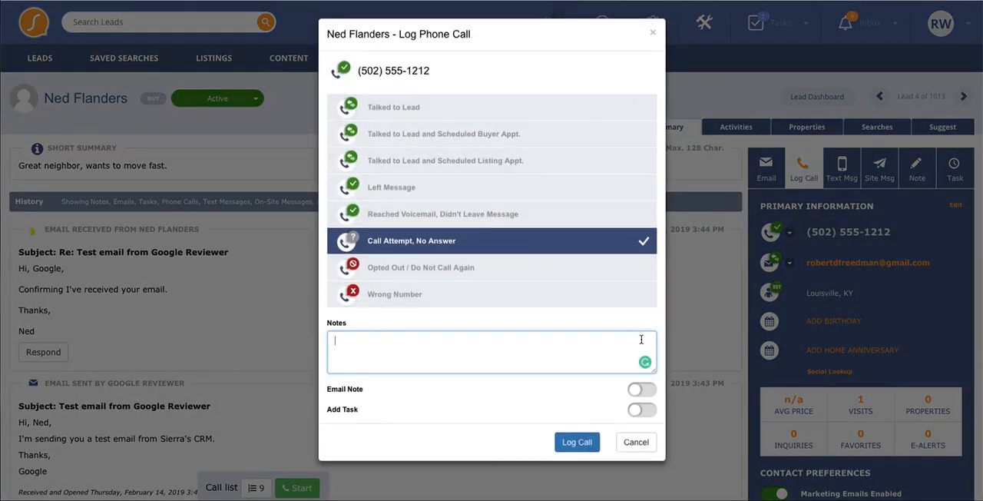
click(649, 388)
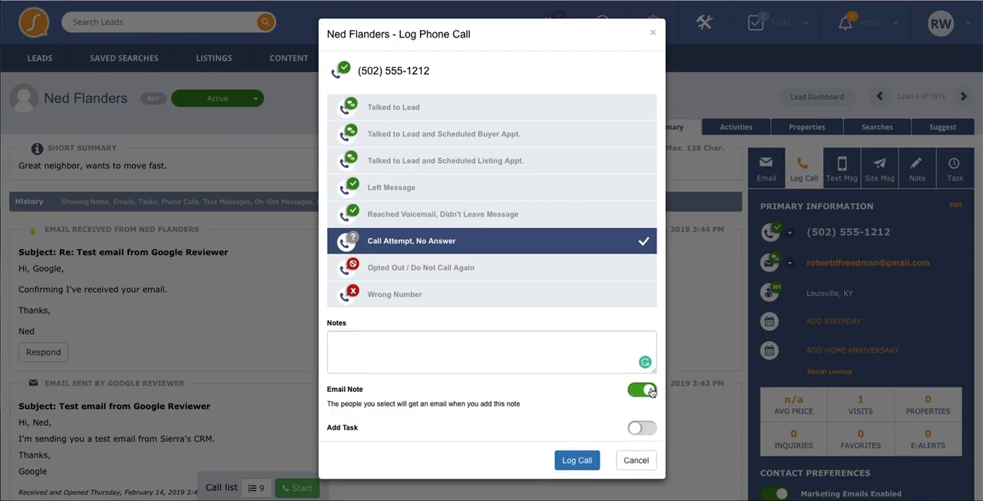
scroll(649, 442, down, 2)
click(641, 454)
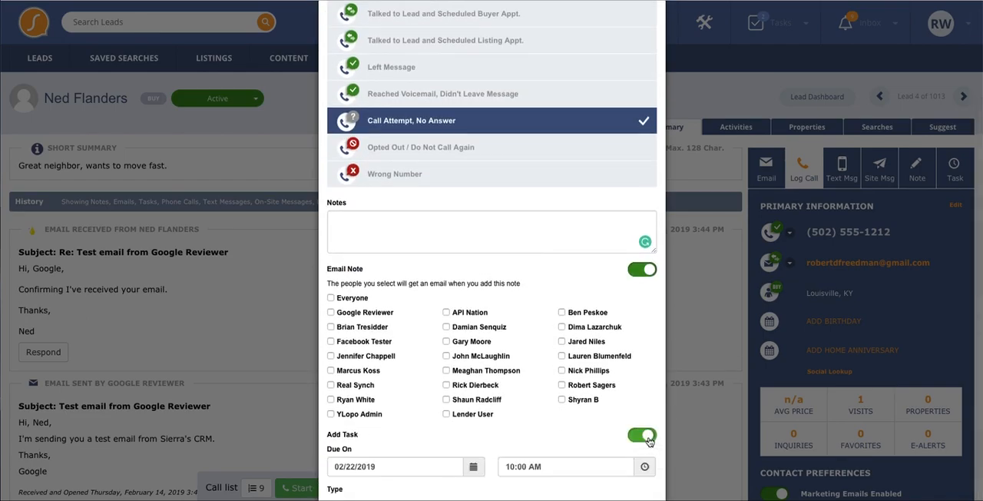
scroll(601, 416, down, 4)
click(637, 468)
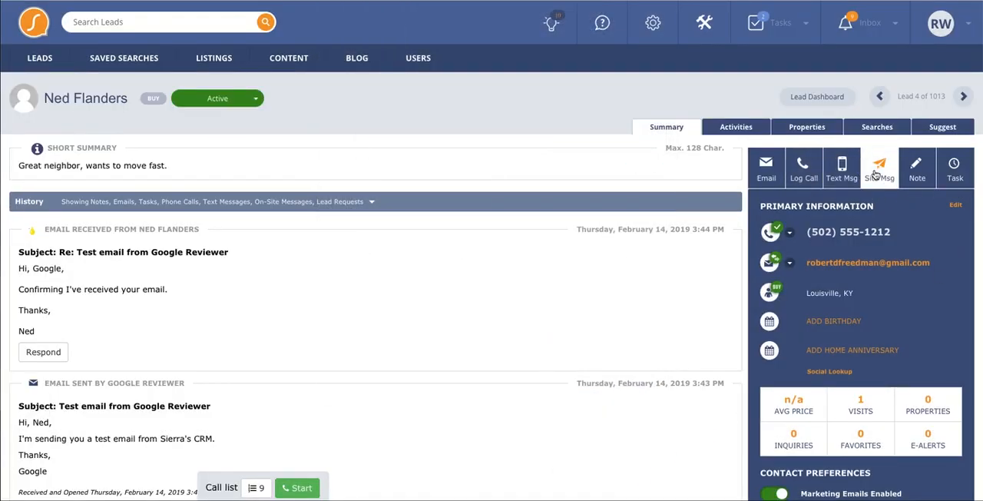
- Open the on-site message option for the lead and cancel without editing the message
click(874, 175)
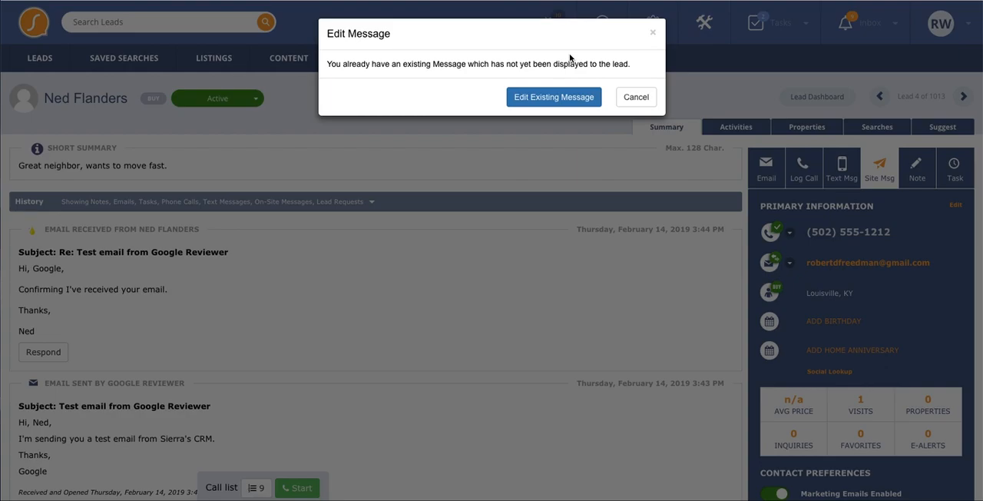
click(636, 97)
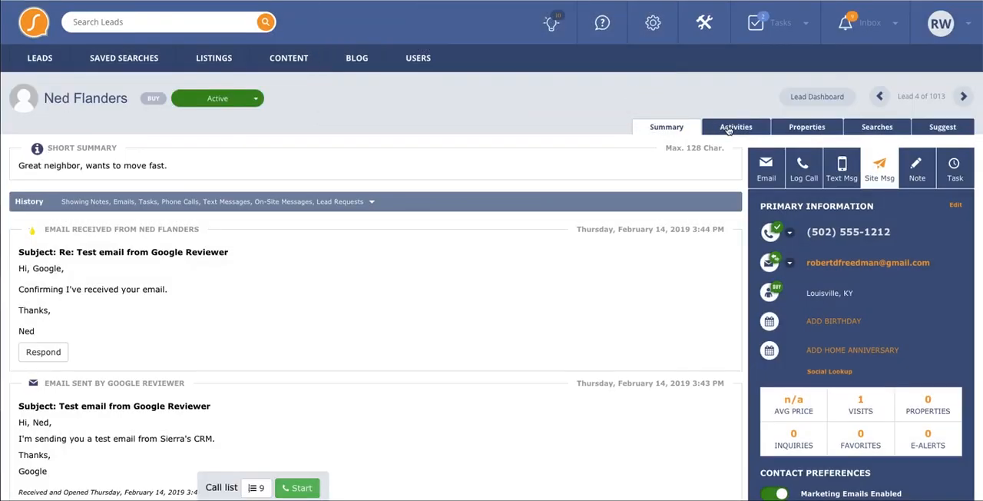
- View the lead's action plan activities and the list of fully automated action plans, then close the list
click(742, 131)
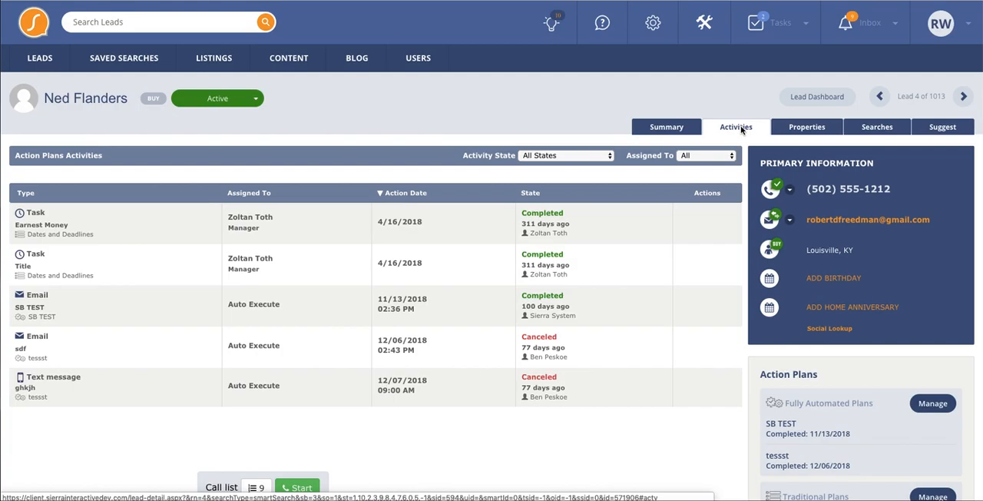
scroll(881, 241, down, 3)
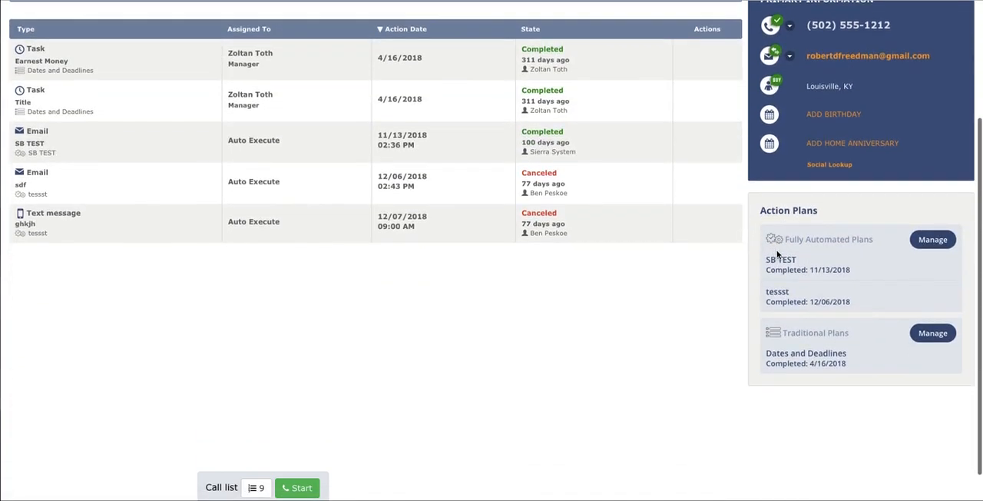
click(936, 241)
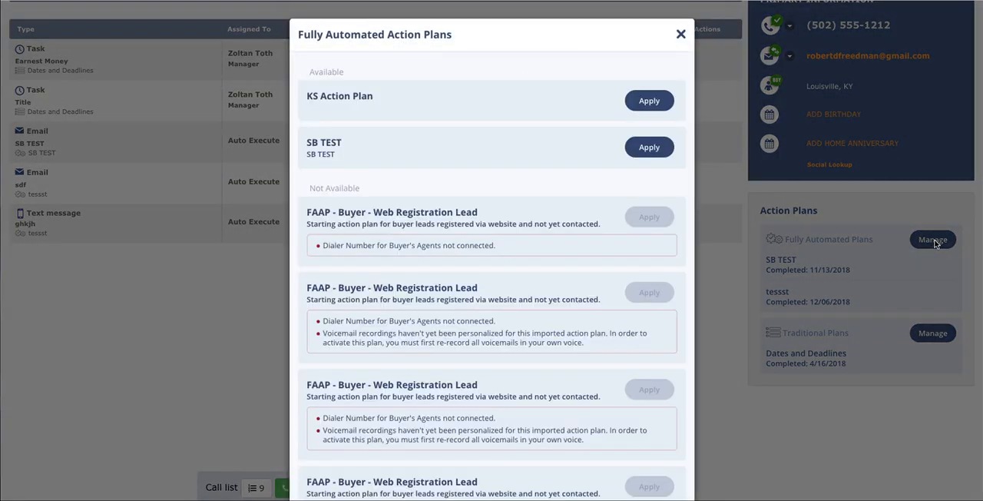
click(680, 34)
scroll(700, 98, up, 2)
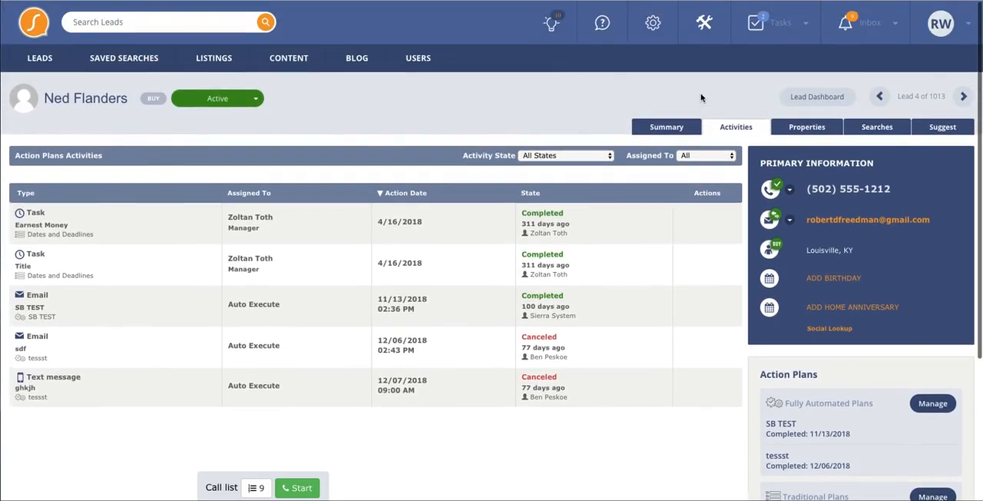
- View the lead's viewed properties and the saved searches and market updates
click(803, 128)
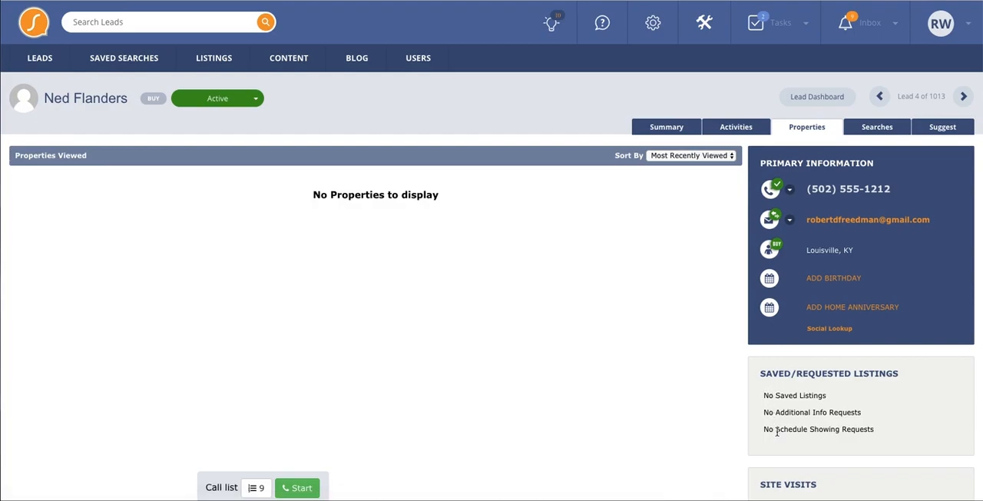
click(878, 131)
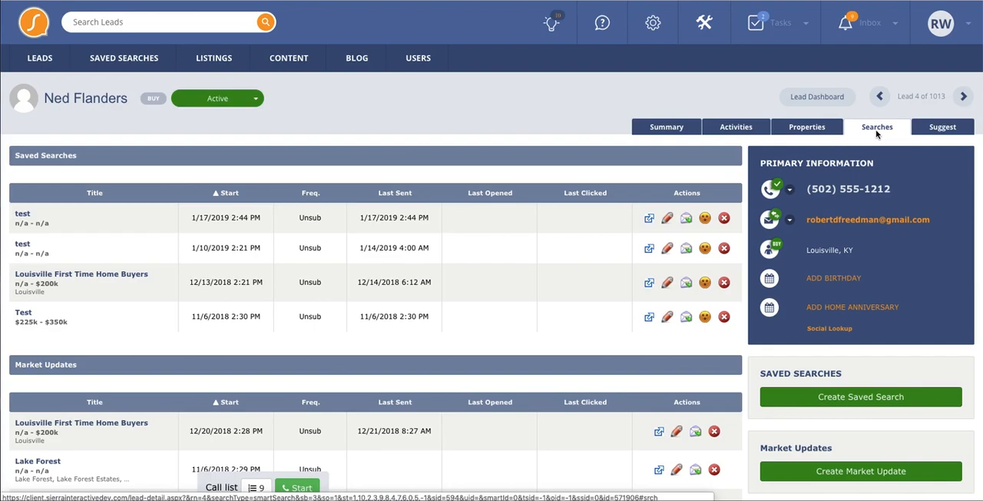
- Edit the saved search "test" started 1/17/2019, enabling new listing email alerts with a Daily frequency
click(667, 219)
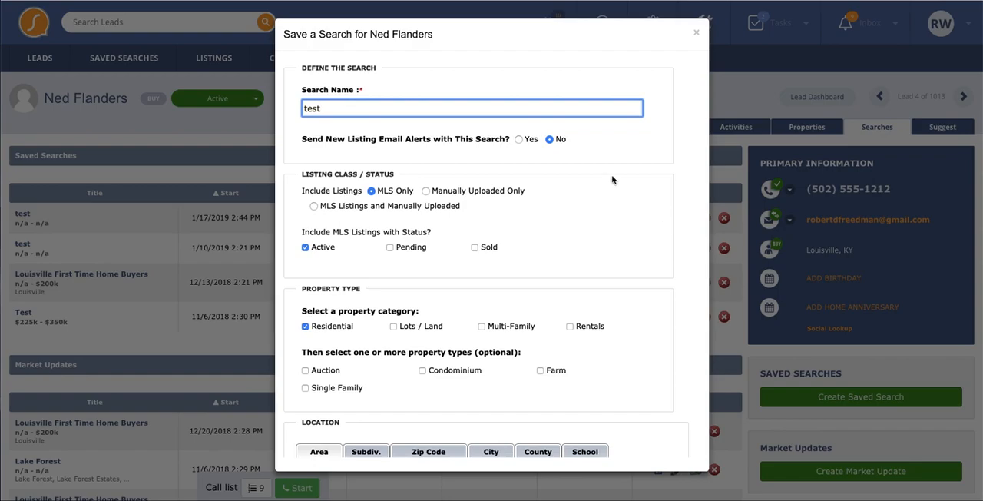
click(518, 139)
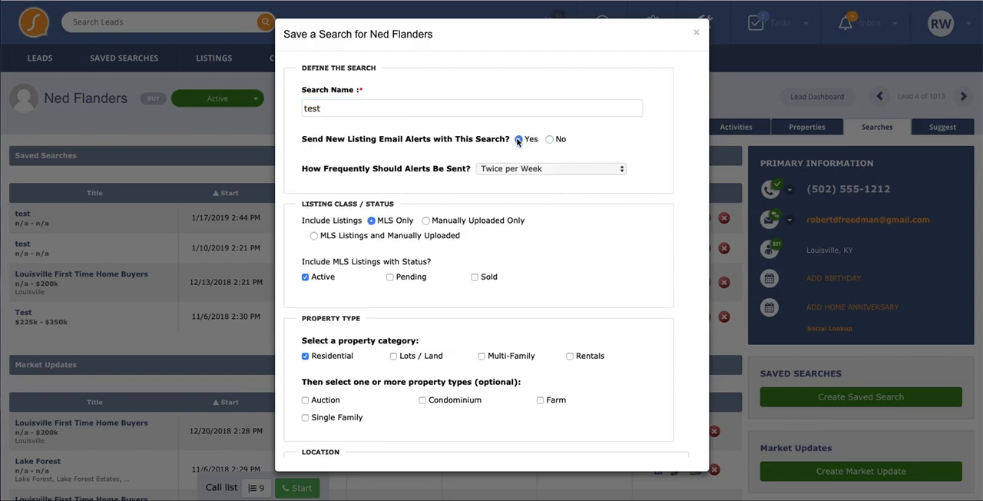
click(517, 169)
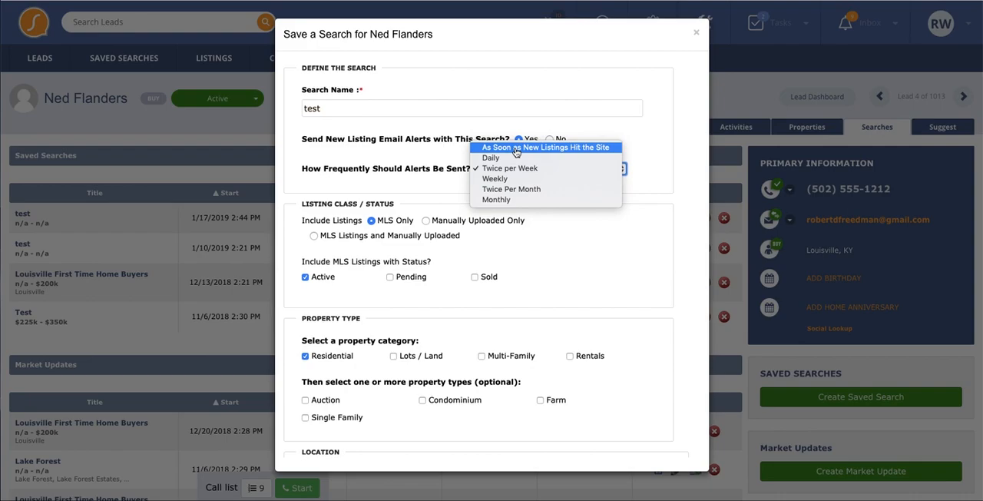
click(512, 158)
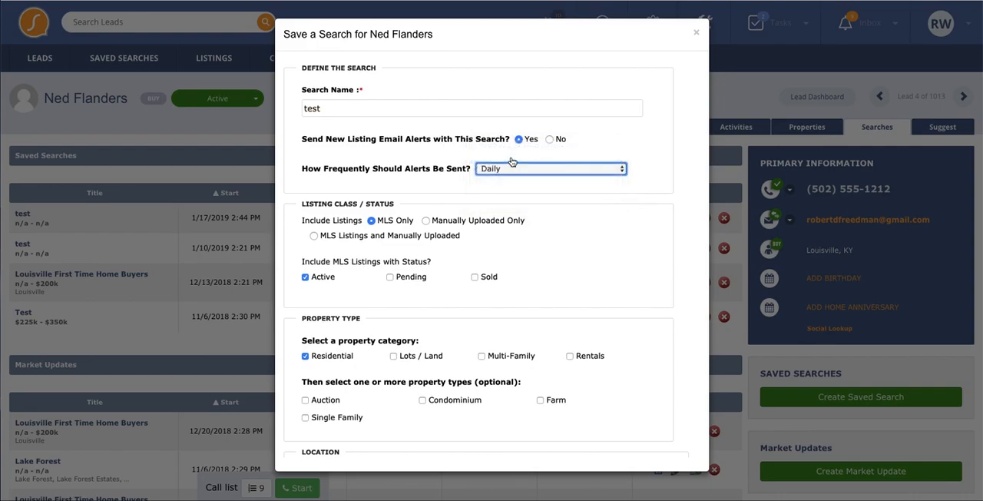
- Review the search criteria, switch the location to the map, start drawing a search area and cancel the drawing
scroll(670, 266, down, 3)
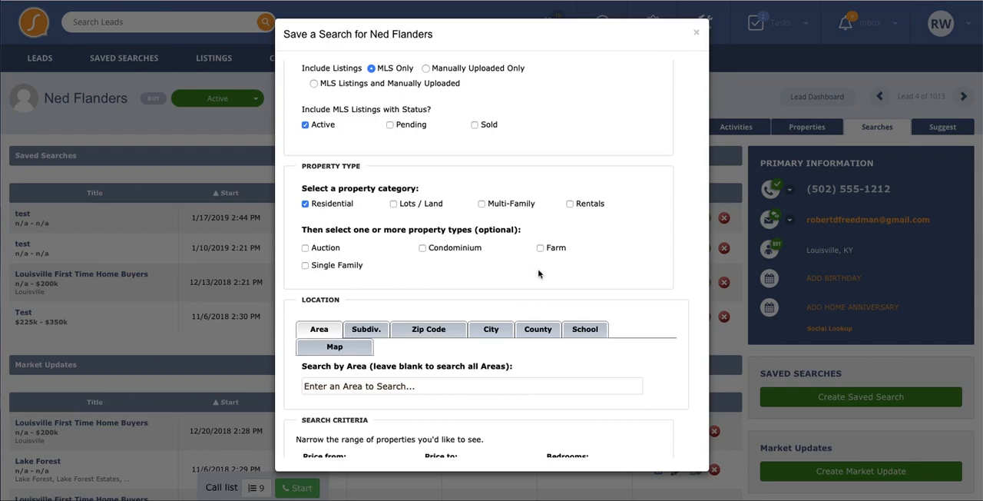
scroll(700, 328, down, 2)
scroll(699, 328, down, 2)
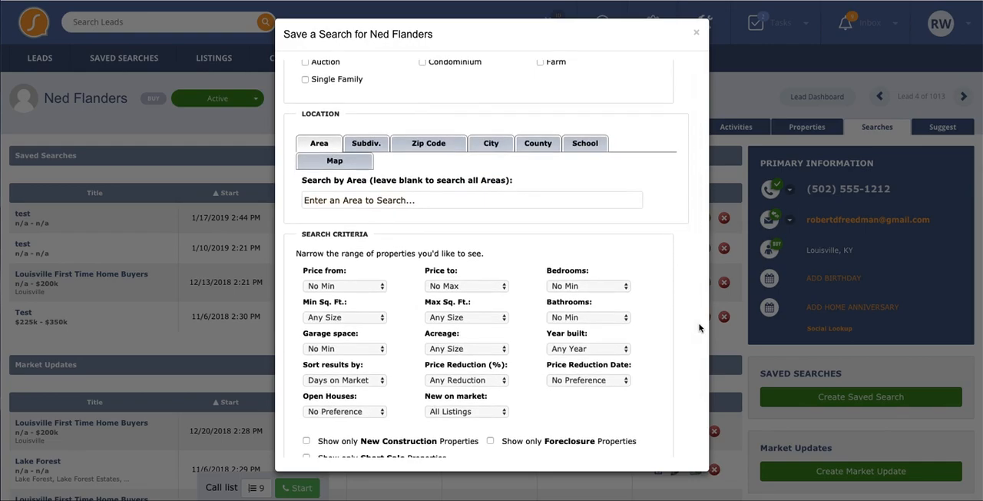
click(342, 160)
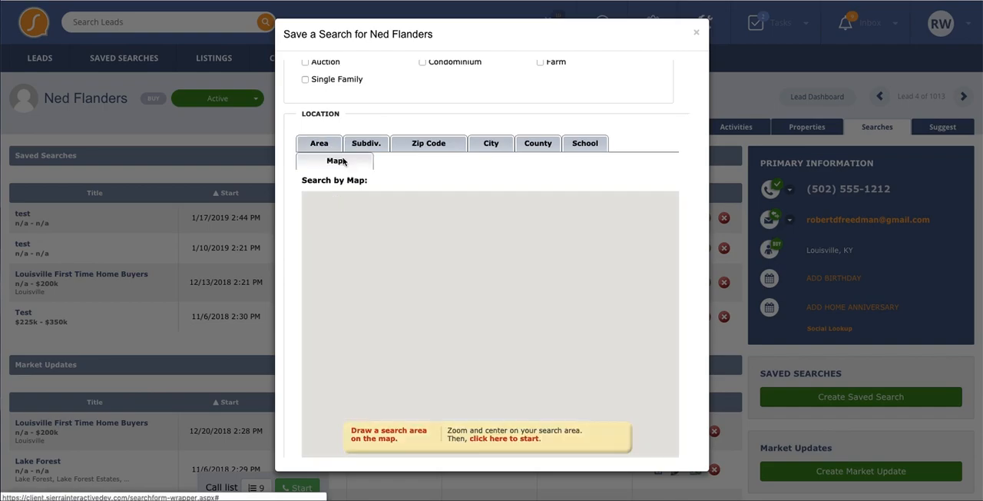
click(512, 444)
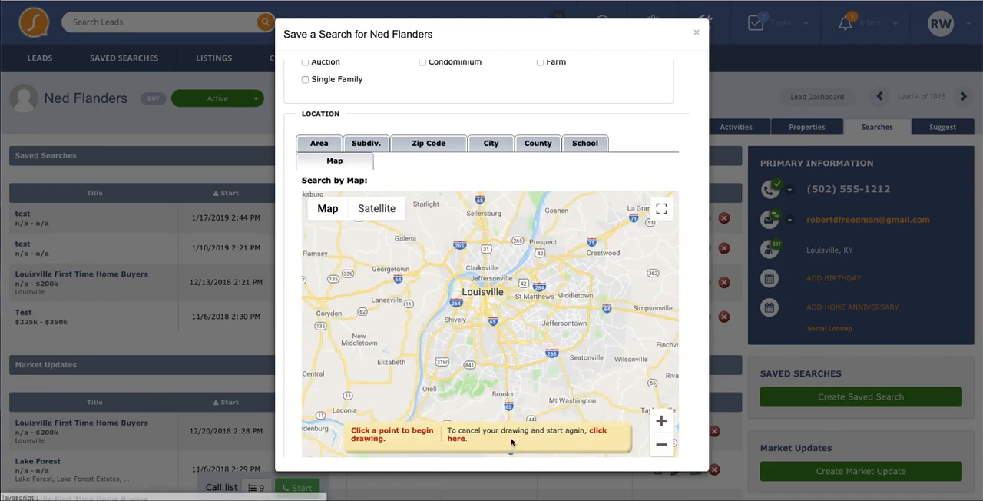
click(604, 434)
click(460, 281)
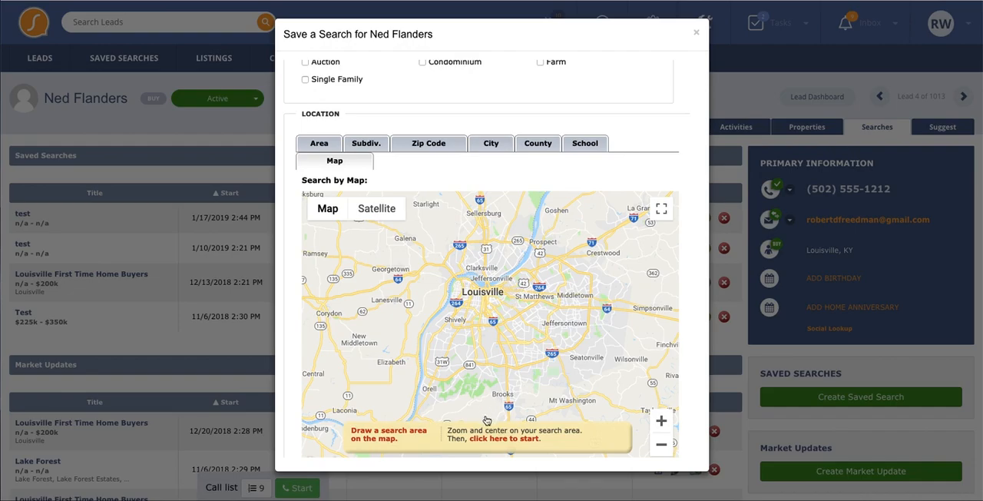
- Draw a four-sided search area over Louisville on the location map and extend its southern and eastern edges outward
click(491, 440)
click(463, 289)
click(468, 329)
click(540, 314)
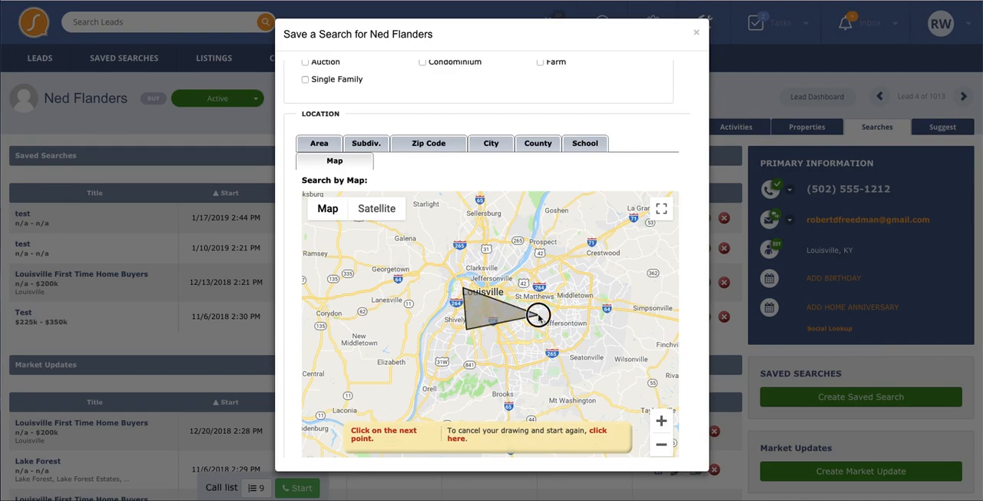
click(528, 277)
click(464, 289)
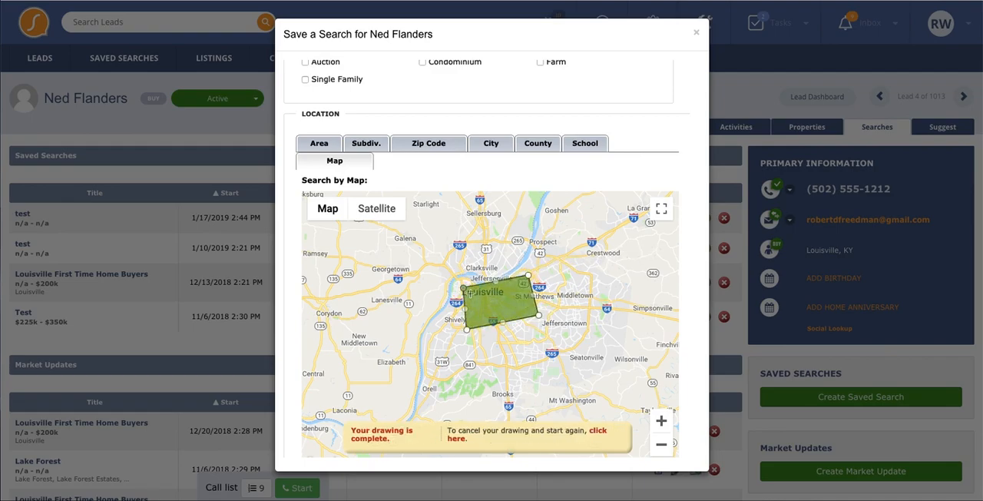
drag(504, 321, 535, 341)
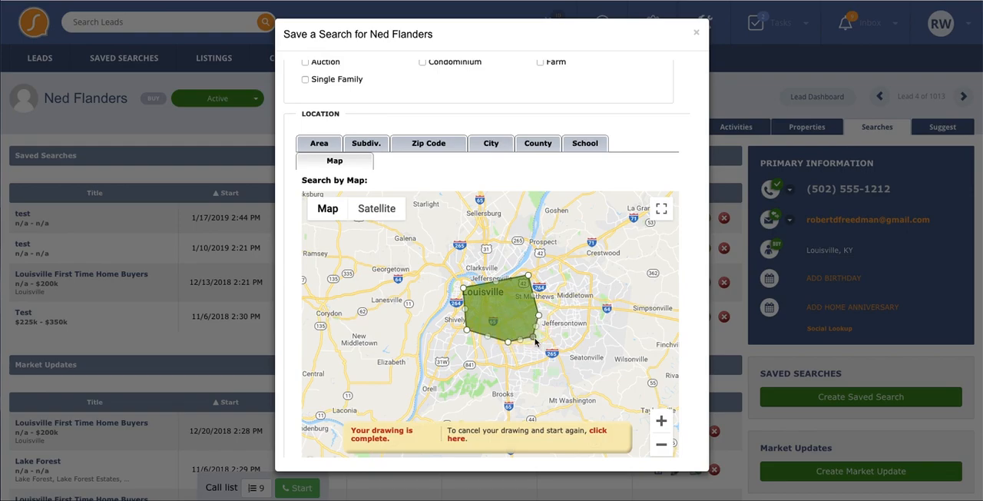
mouse_move(534, 296)
mouse_down()
mouse_move(557, 291)
mouse_move(549, 295)
mouse_up()
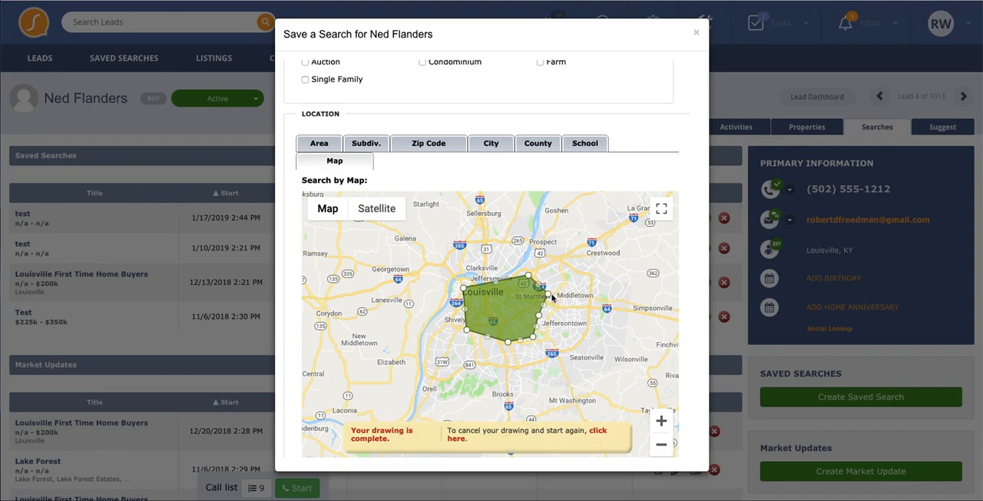
- Review the saved search's remaining criteria and the interior and exterior feature options, then close the form without submitting it
scroll(693, 334, down, 5)
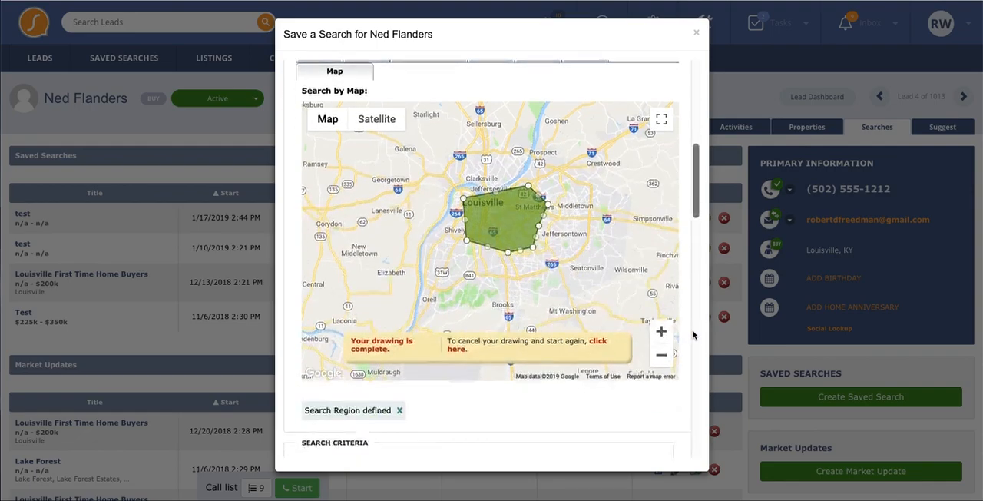
scroll(693, 334, down, 4)
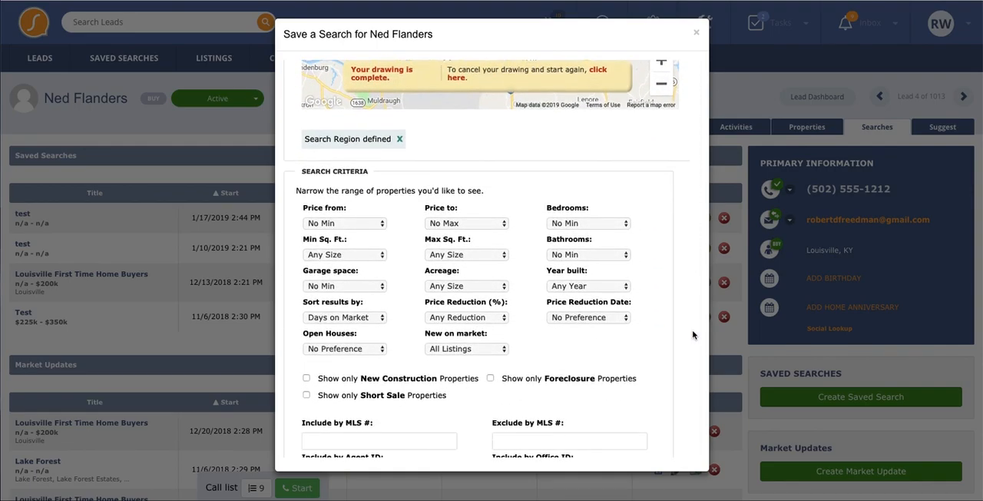
scroll(693, 334, down, 2)
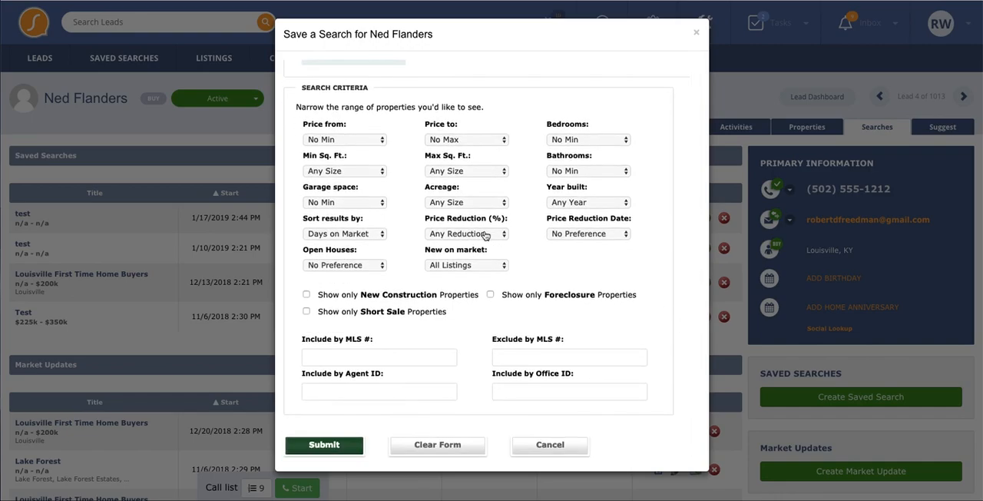
scroll(485, 234, down, 8)
drag(303, 146, 453, 284)
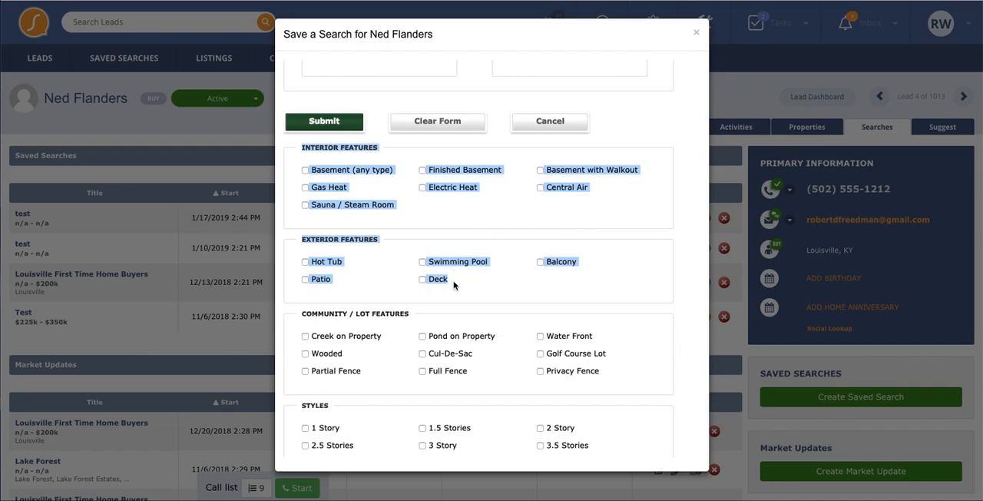
click(696, 33)
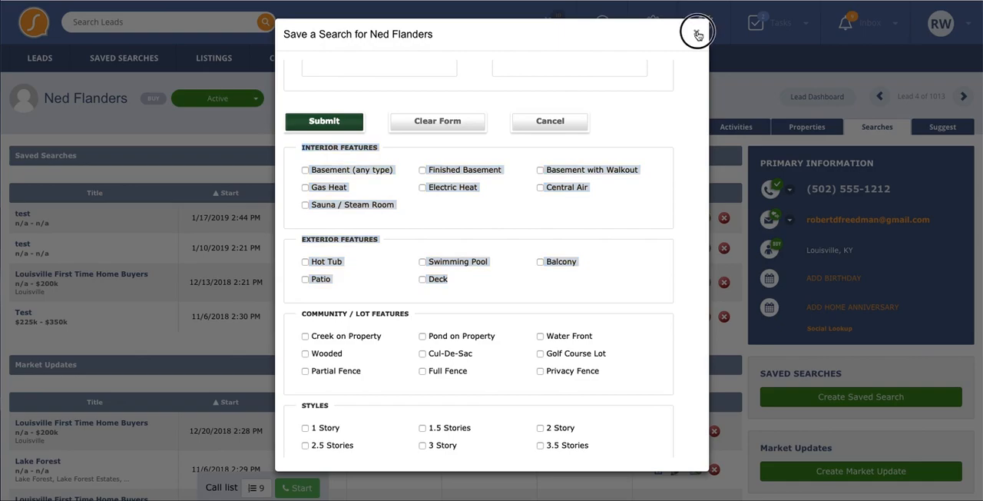
- Start a new market update for the lead with alerts sent Once Every 3 Months and sold listings included within the Past Year
click(801, 476)
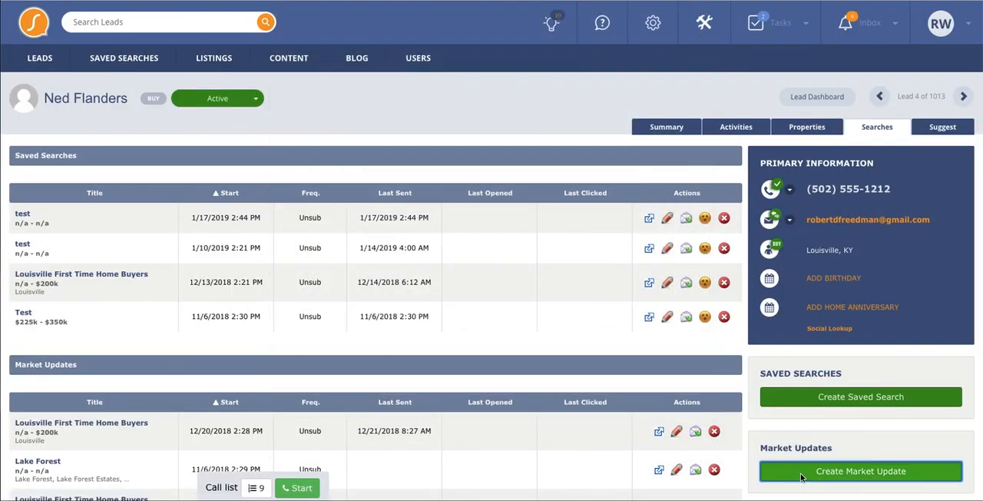
click(393, 102)
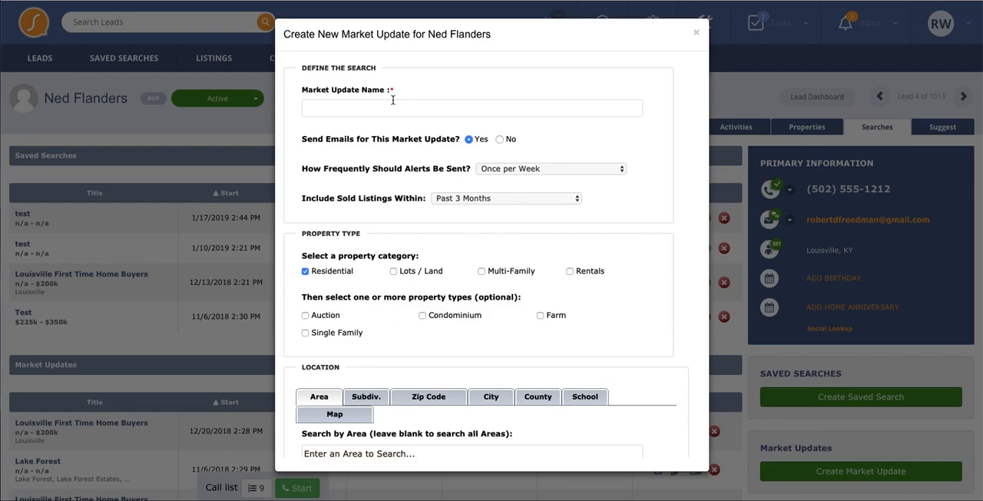
click(530, 170)
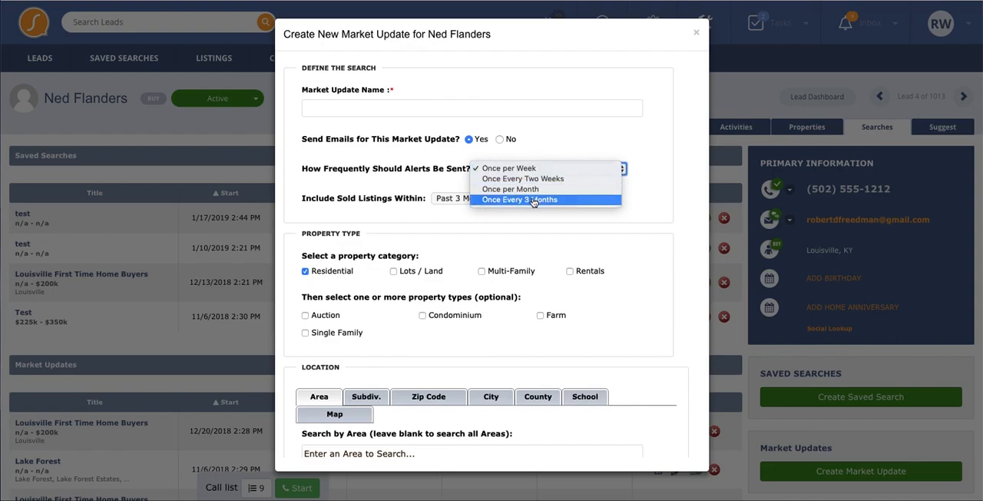
click(533, 200)
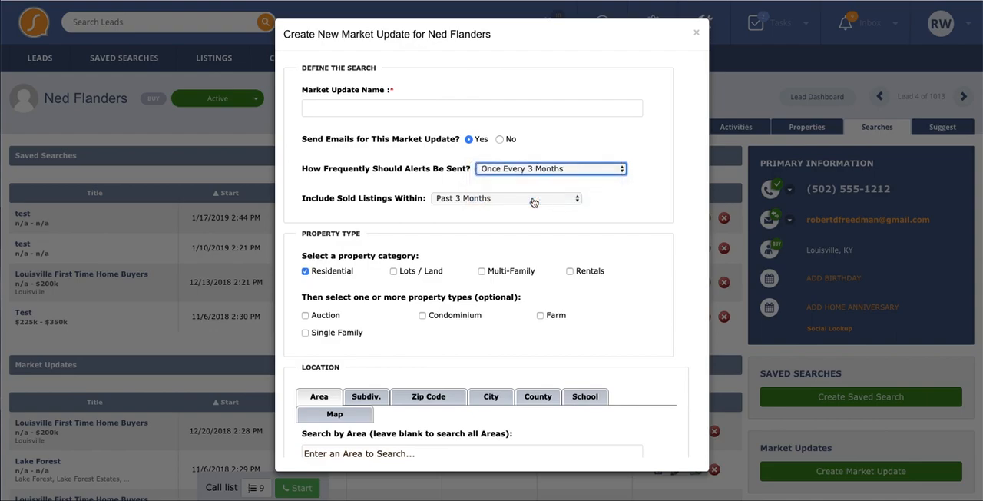
click(533, 200)
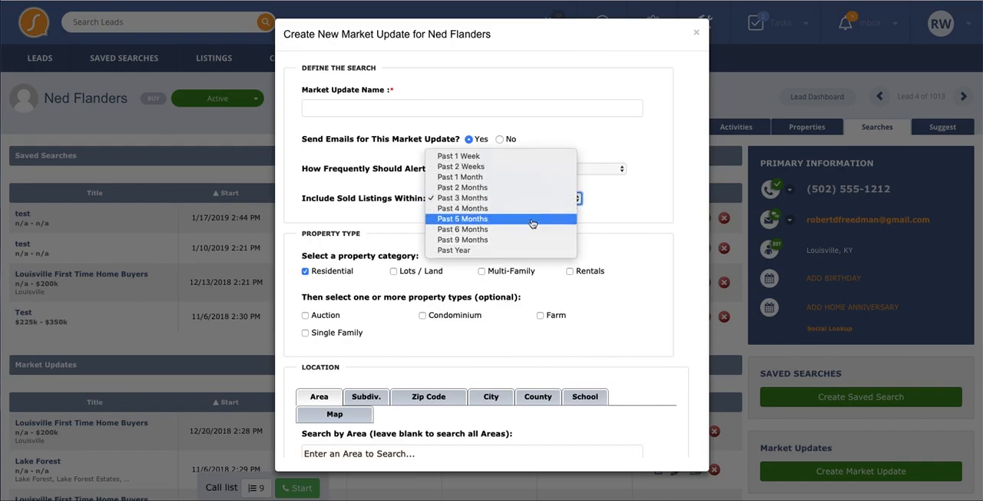
click(530, 250)
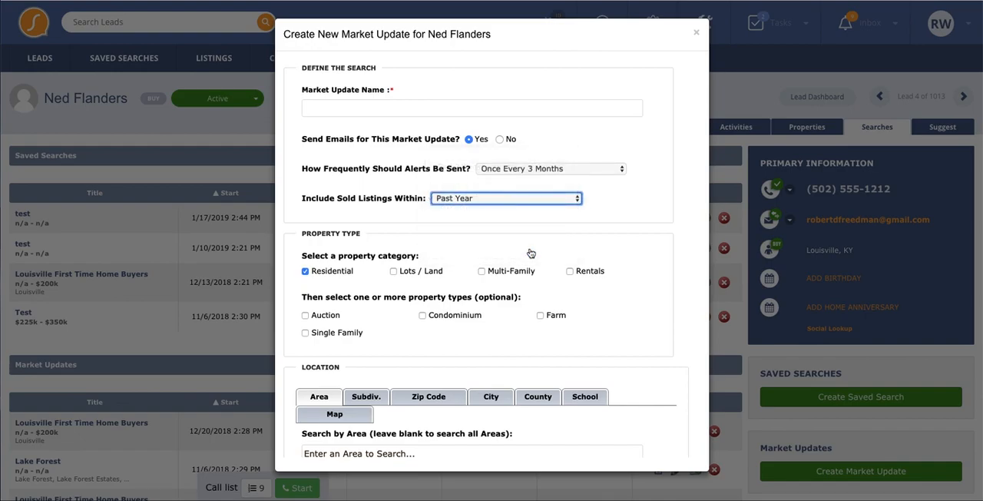
- Review the market update's property type, location and search criteria options, then close the form without submitting it
scroll(691, 242, down, 5)
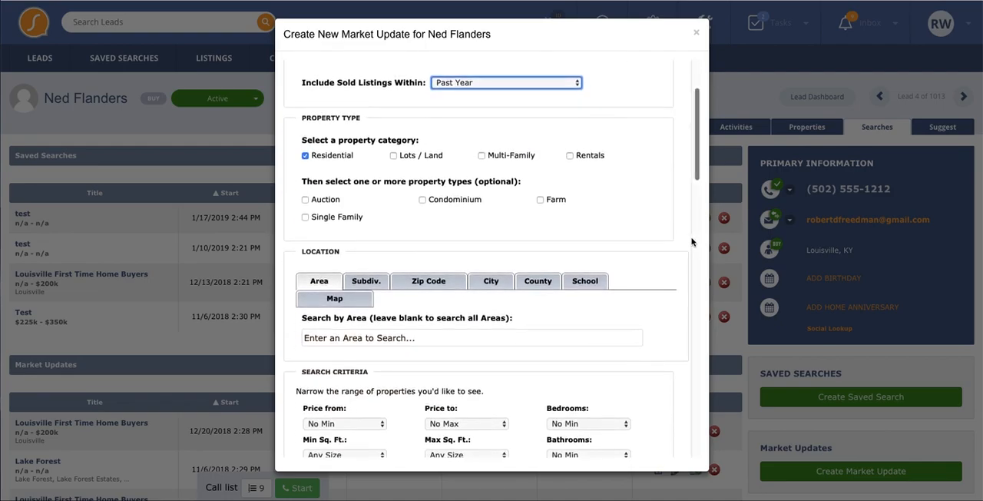
scroll(691, 242, down, 3)
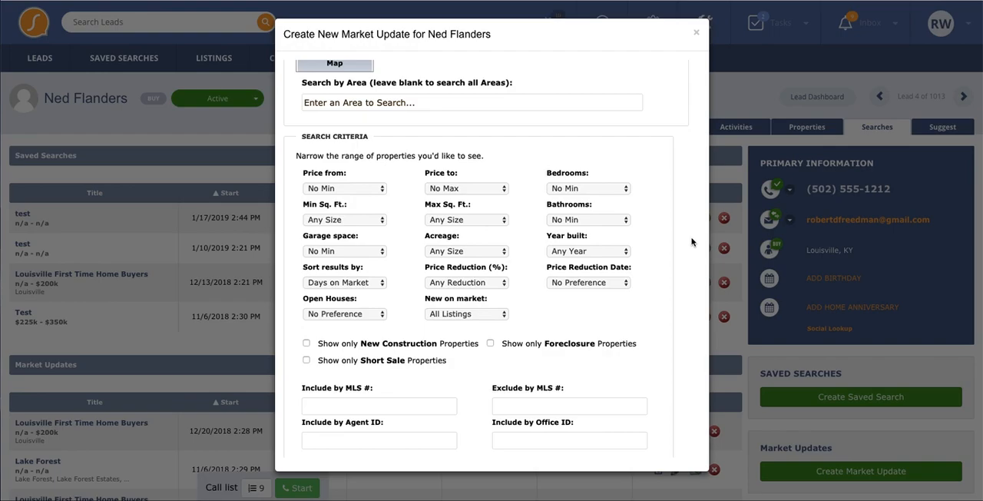
scroll(691, 242, down, 3)
scroll(691, 242, up, 6)
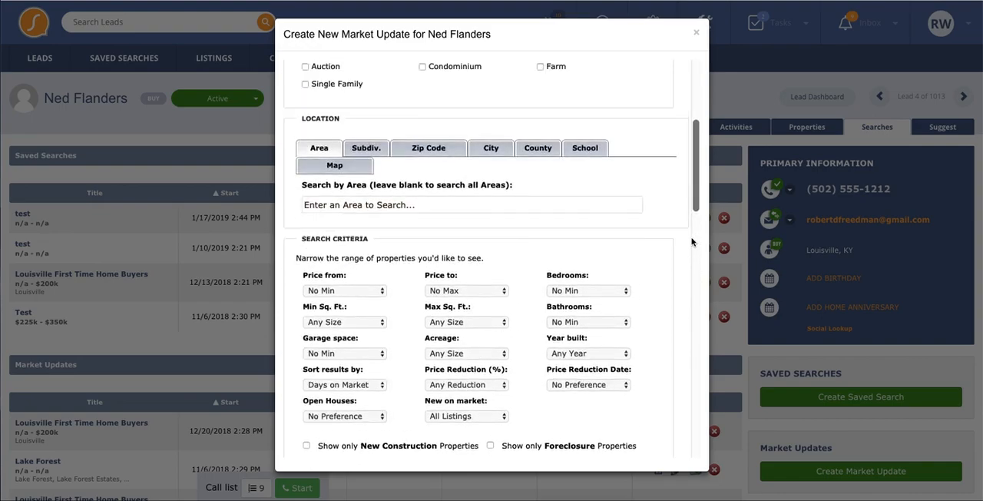
click(696, 32)
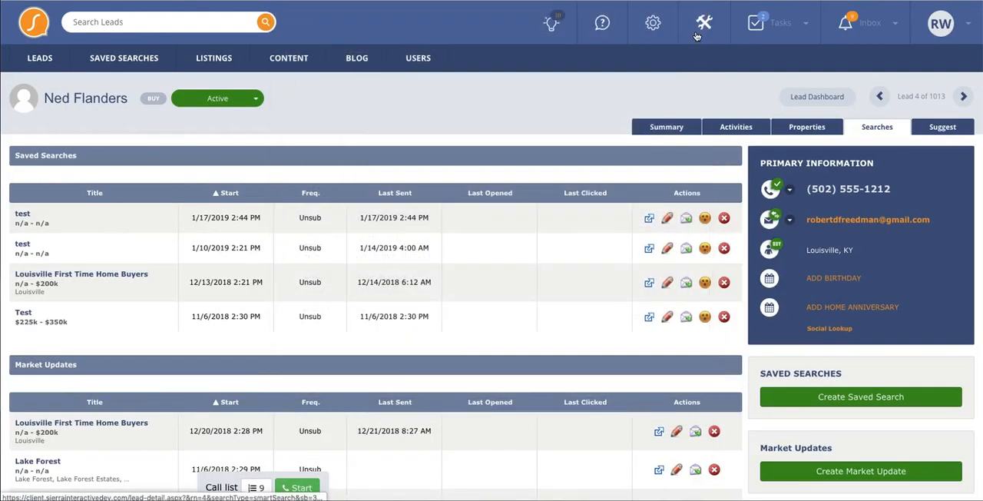